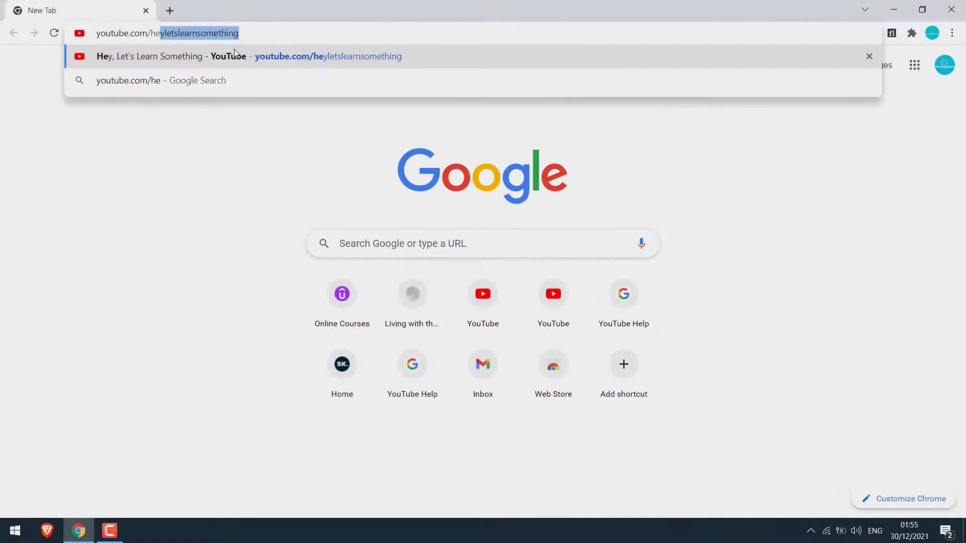
Go to the suggested YouTube channel address from Chrome's address bar
key(Return)
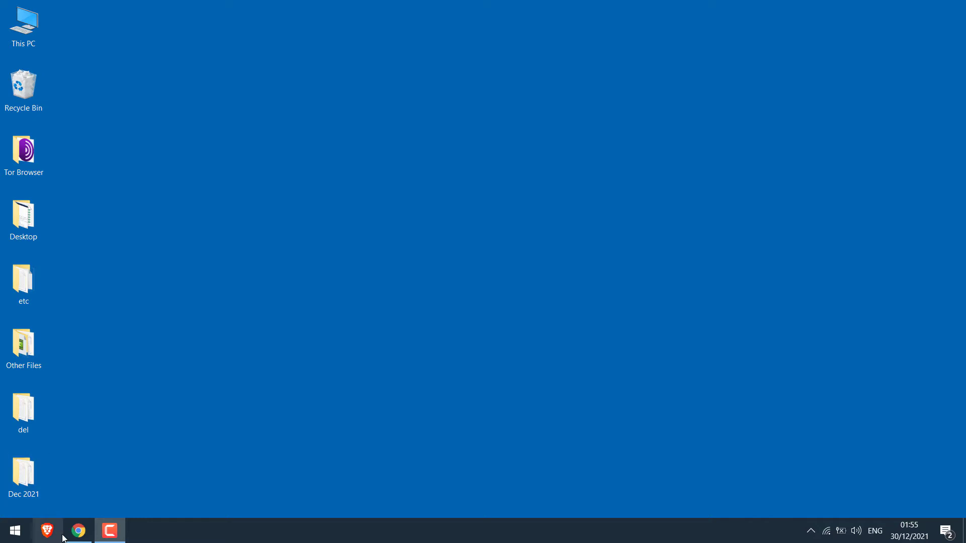
Open the Hey, Let's Learn Something channel, pause its featured video, and highlight its name and URL handle
click(79, 530)
text(youtube.com)
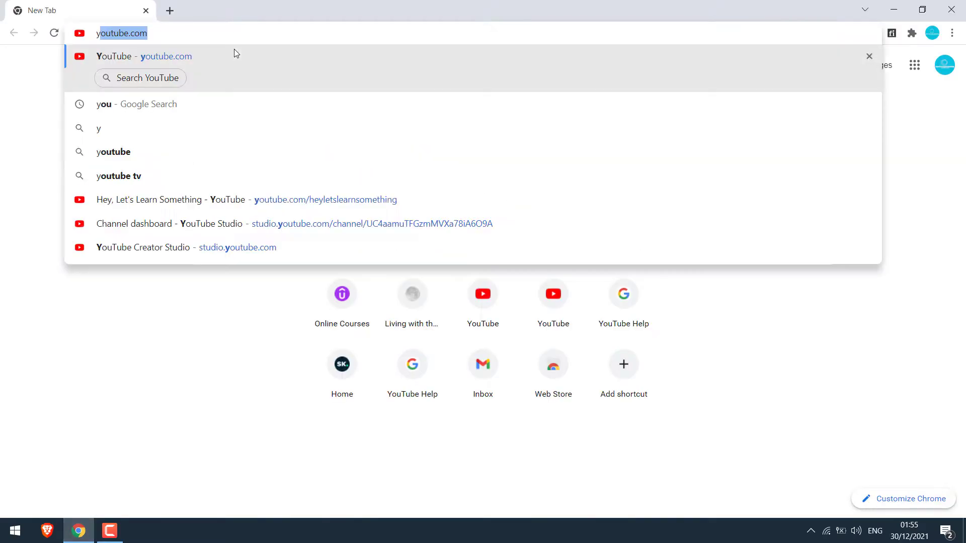
text(/heyletslearnsomething)
click(234, 53)
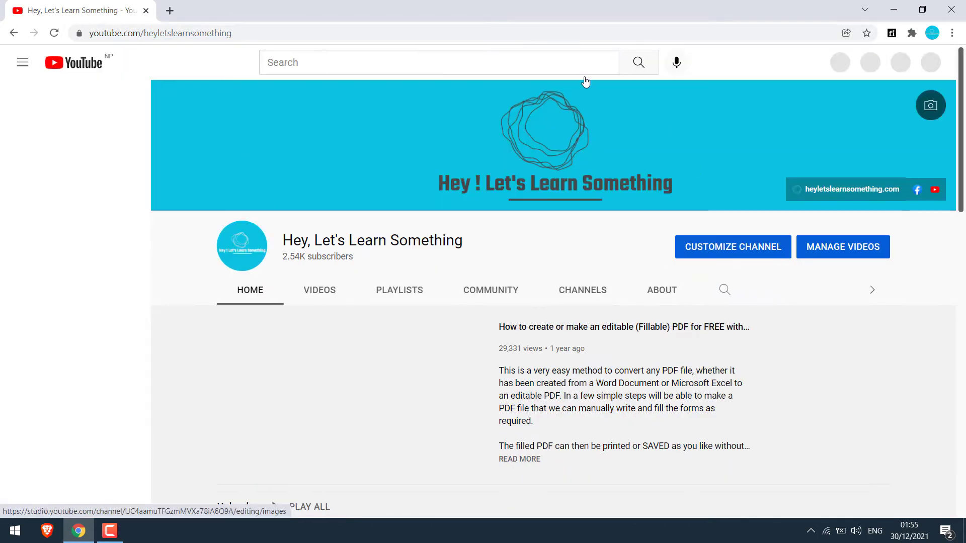
click(237, 464)
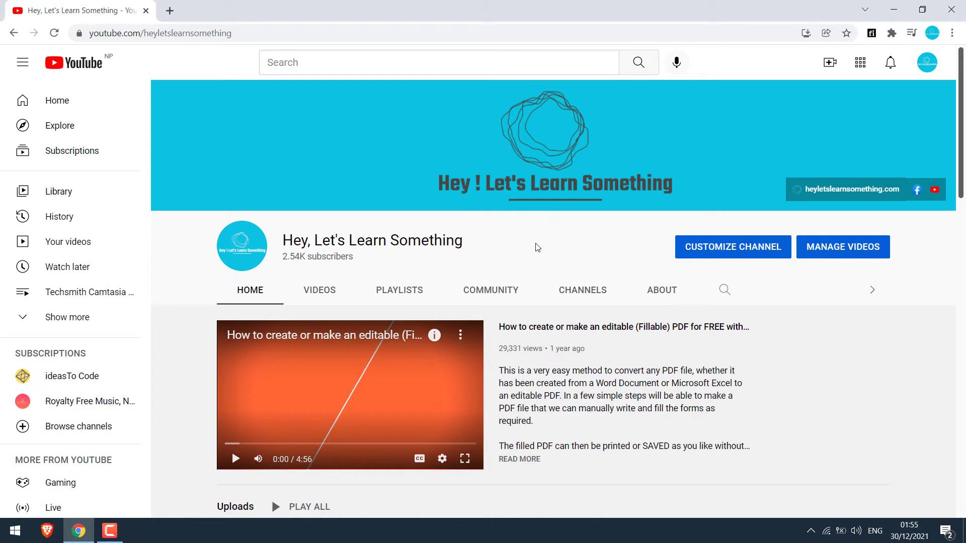
drag(473, 244, 281, 239)
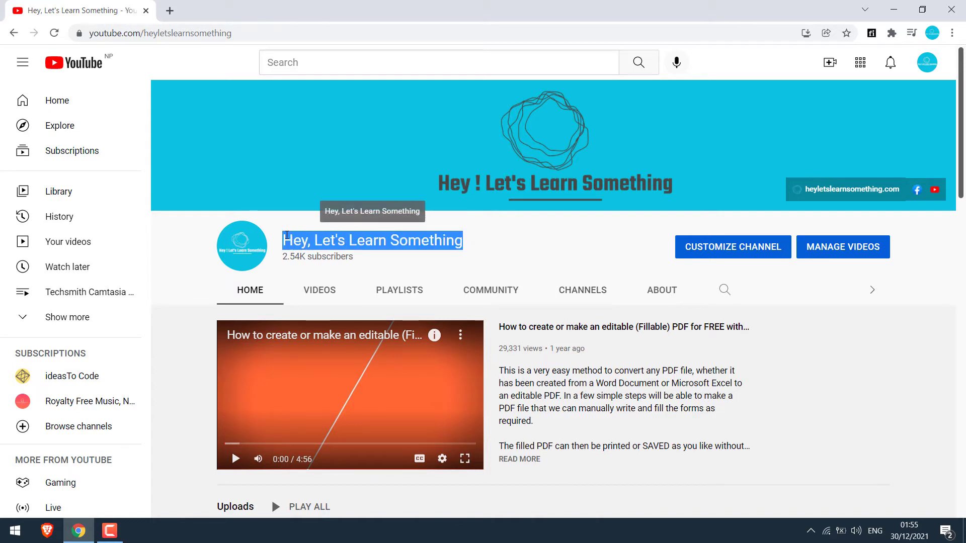
drag(145, 34, 252, 33)
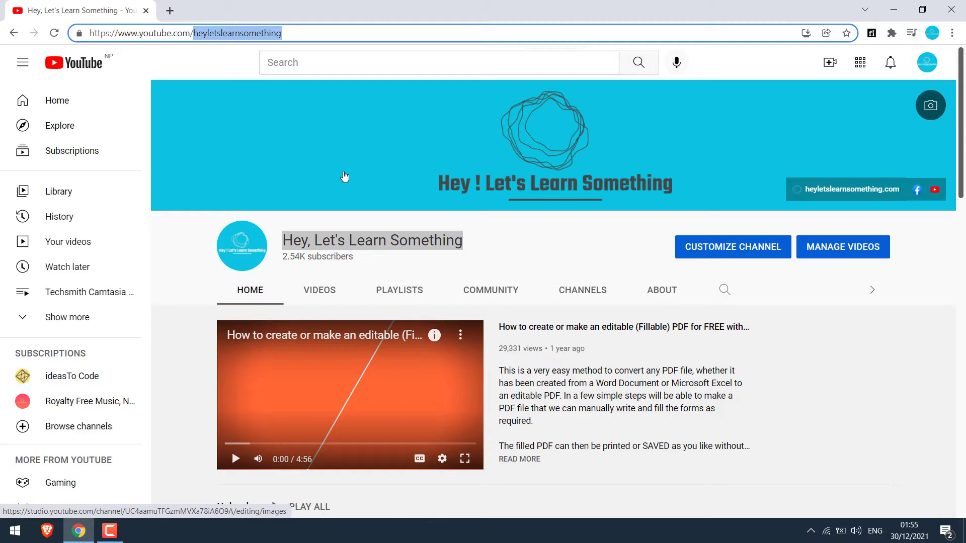
click(169, 11)
right_click(189, 34)
click(260, 133)
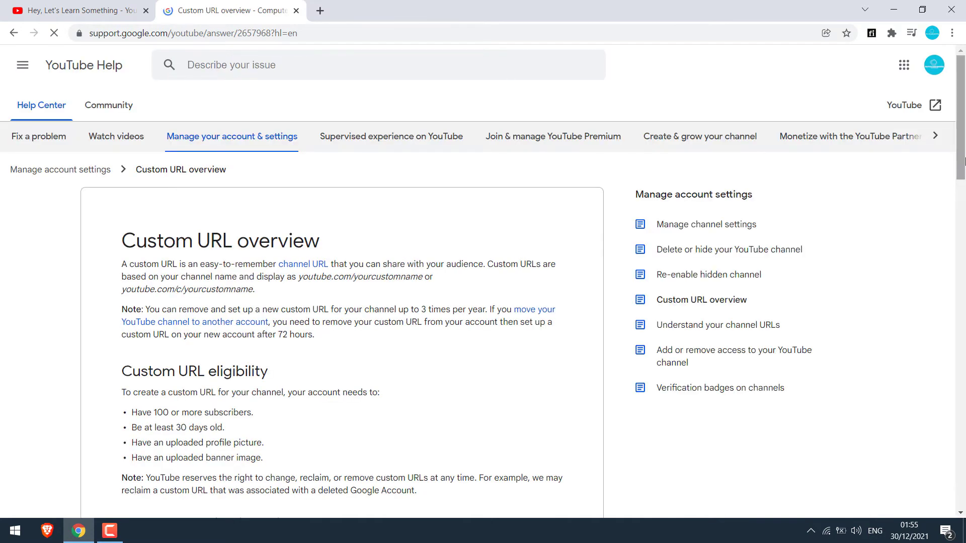
drag(962, 155, 963, 235)
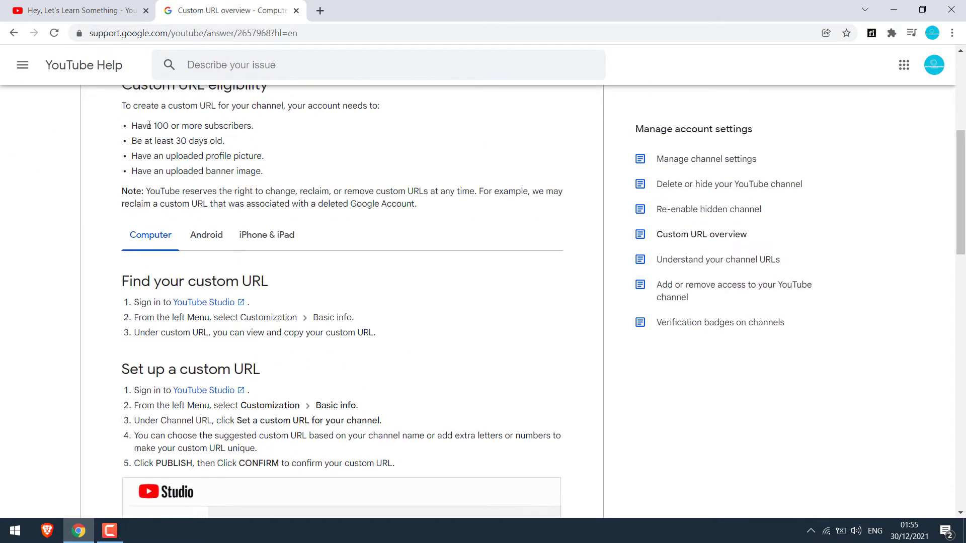
mouse_move(147, 125)
mouse_down()
mouse_move(258, 135)
mouse_move(257, 125)
mouse_move(155, 140)
mouse_move(158, 157)
mouse_move(266, 160)
mouse_move(133, 172)
mouse_up()
click(224, 143)
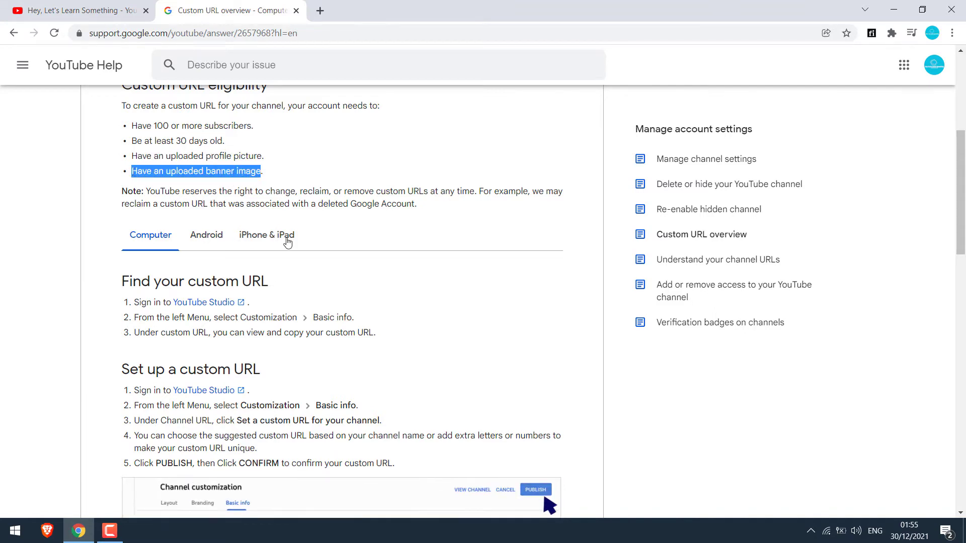
scroll(287, 242, up, 3)
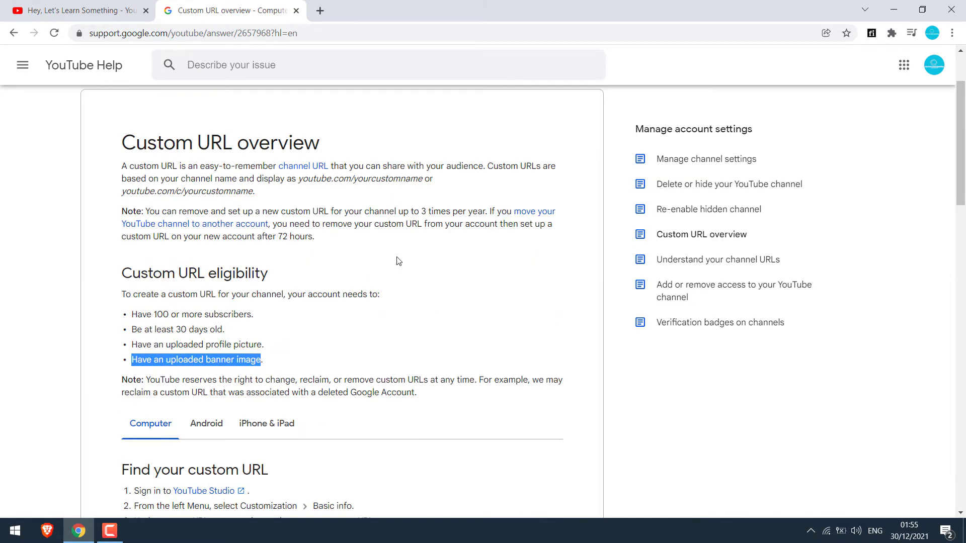
drag(421, 213, 491, 212)
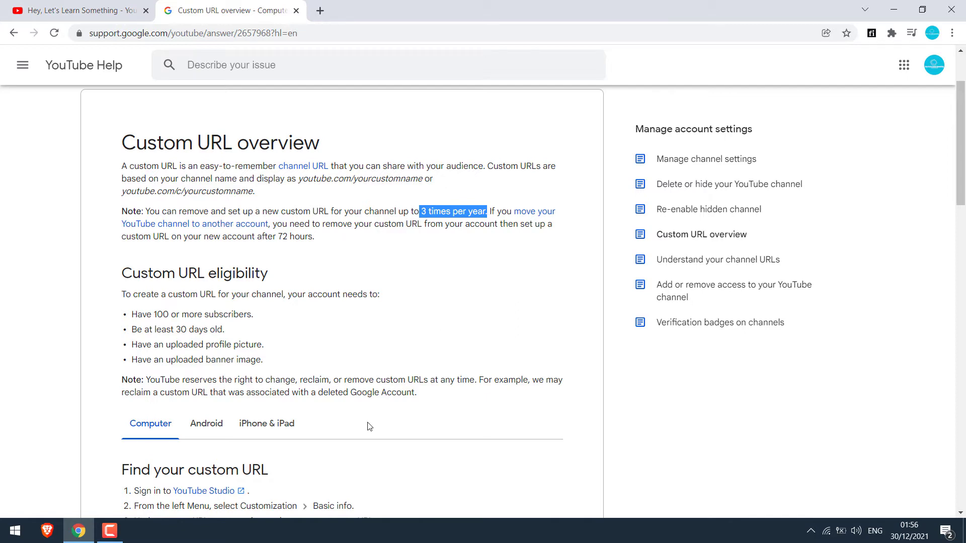
scroll(339, 336, down, 2)
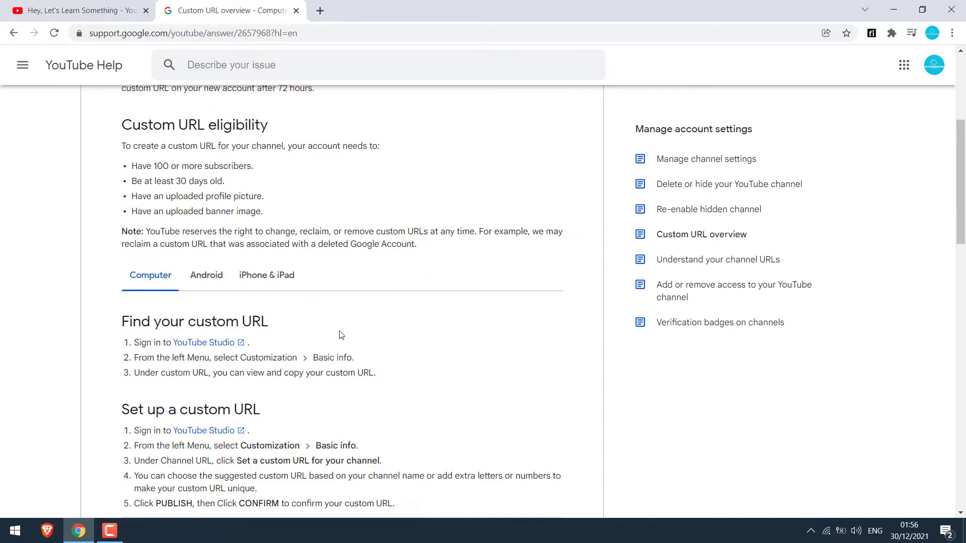
scroll(338, 338, down, 2)
scroll(340, 335, down, 1)
scroll(340, 335, down, 1)
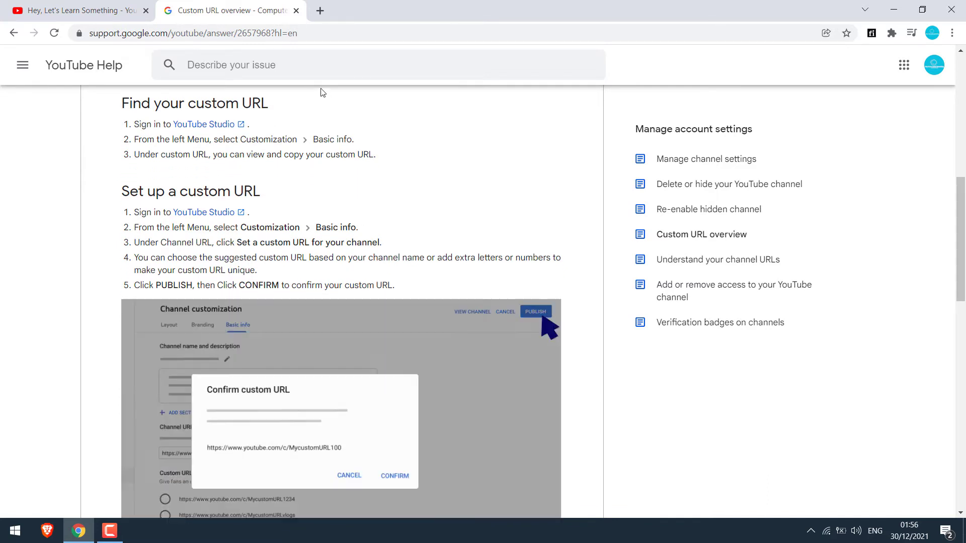
Close the help article and reach YouTube Studio's Customization page through the account menu
click(297, 12)
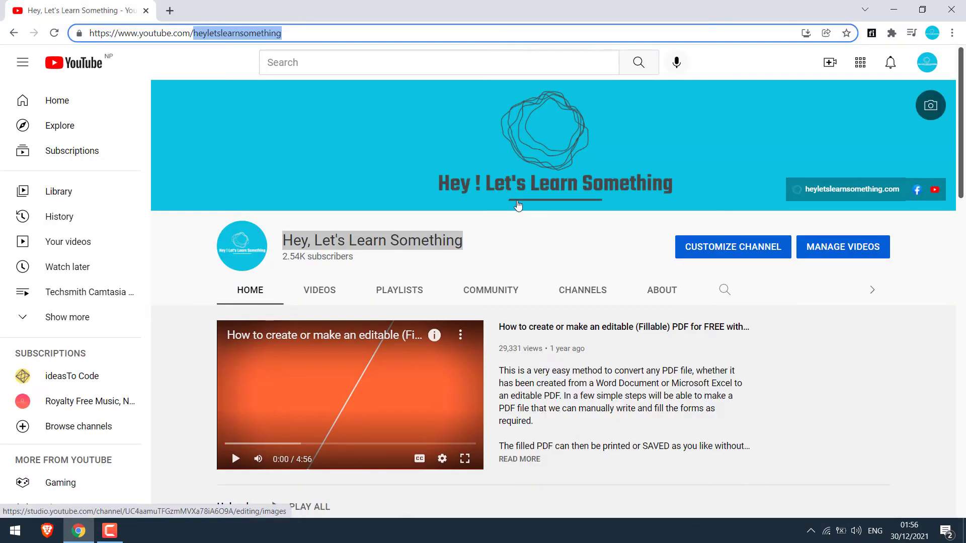
click(928, 63)
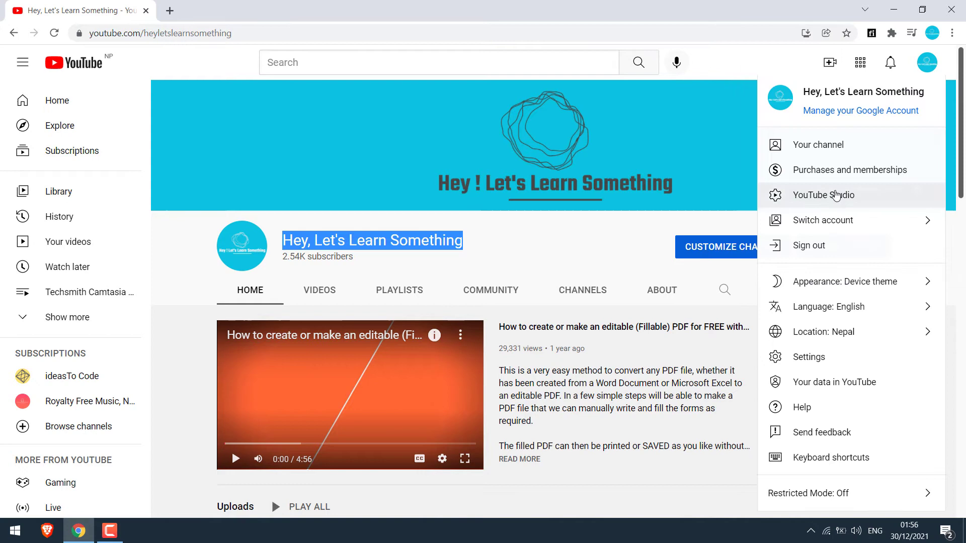
click(824, 194)
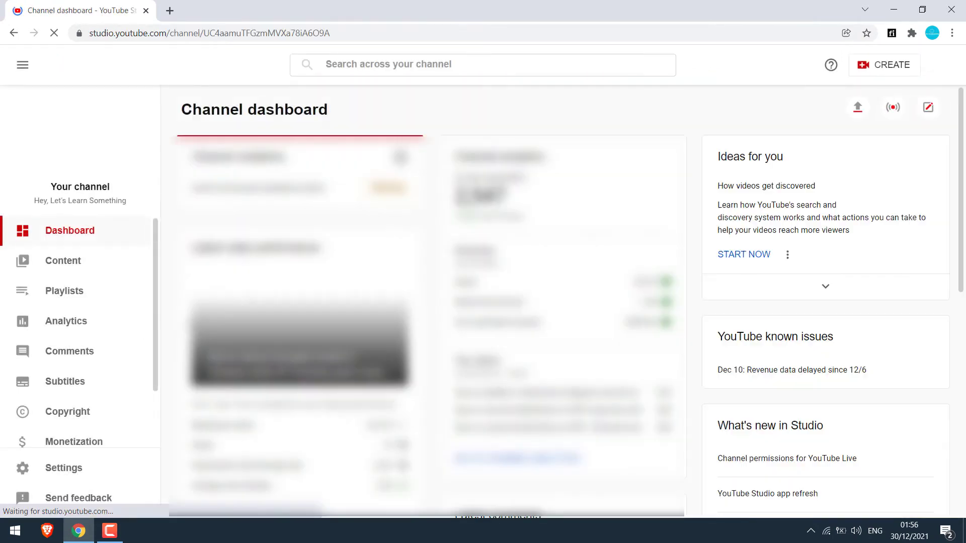
scroll(151, 378, down, 2)
scroll(152, 378, down, 1)
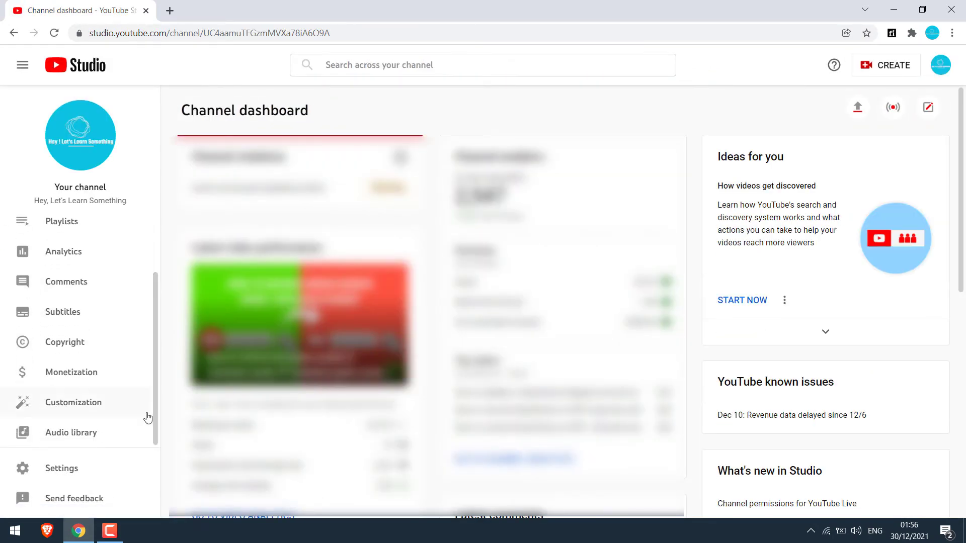
click(100, 405)
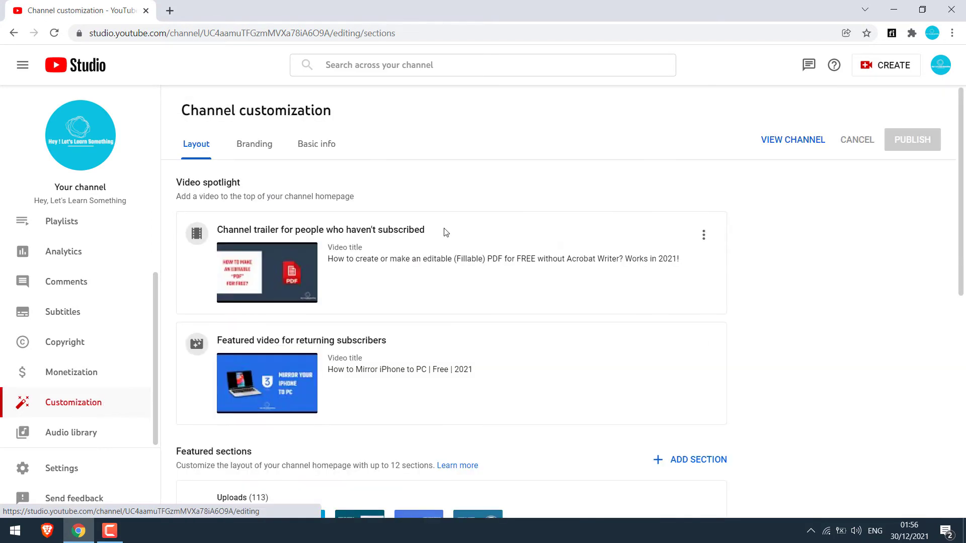
Switch to Basic info, start editing the channel name, and highlight the existing custom URL
click(322, 151)
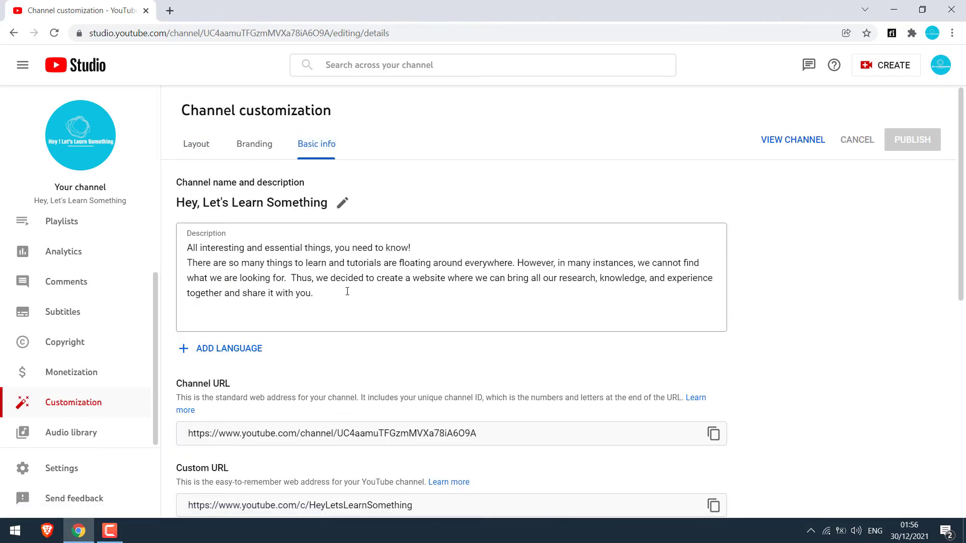
click(342, 203)
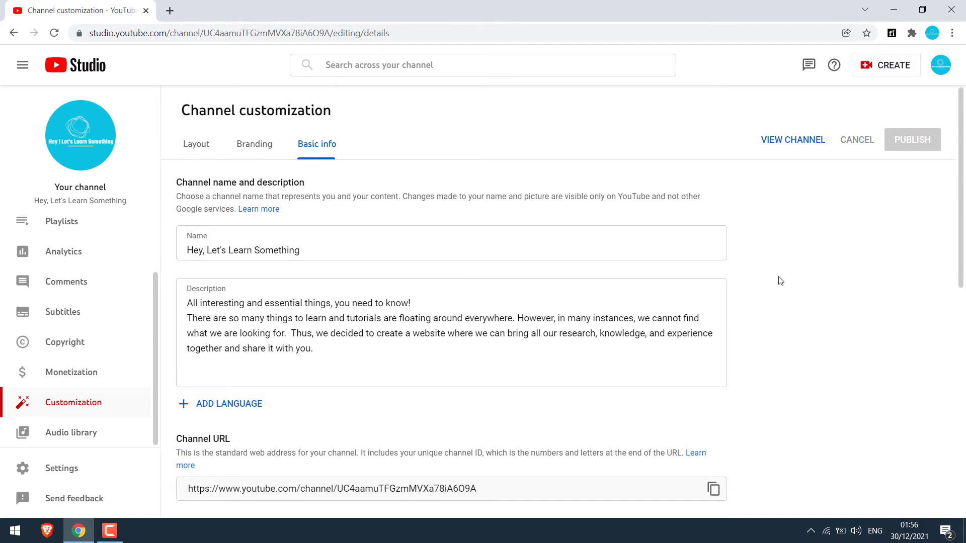
drag(963, 144, 963, 256)
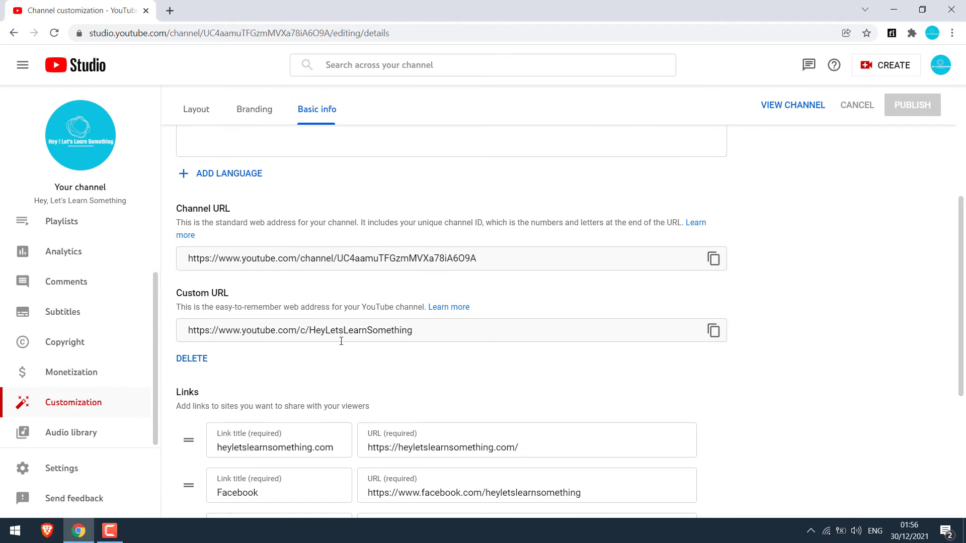
triple_click(425, 326)
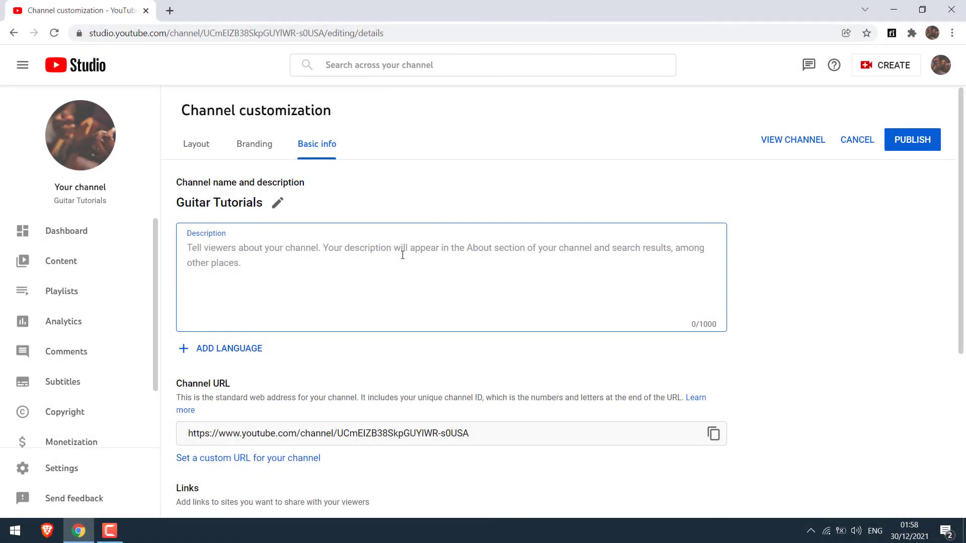
scroll(657, 264, down, 4)
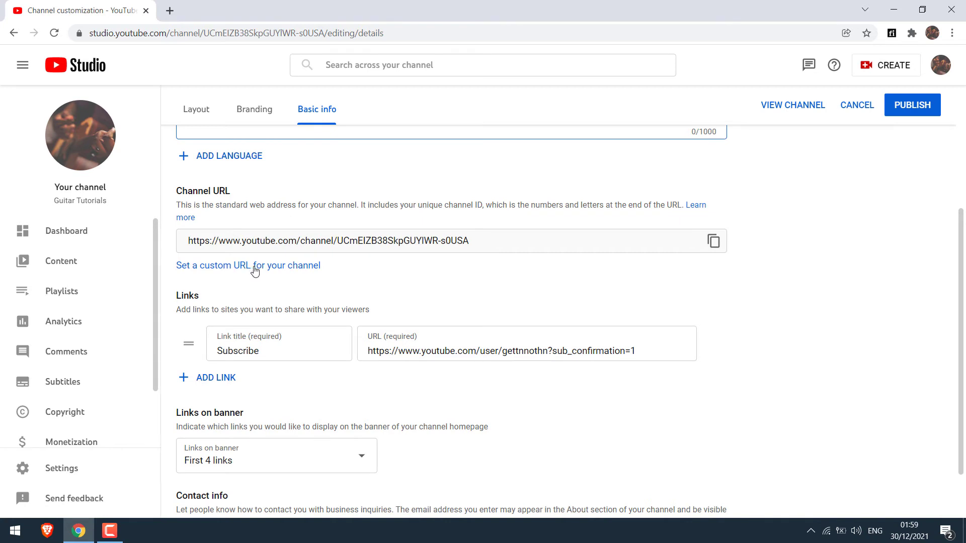
Start setting a custom URL for the Guitar Tutorials channel
click(254, 268)
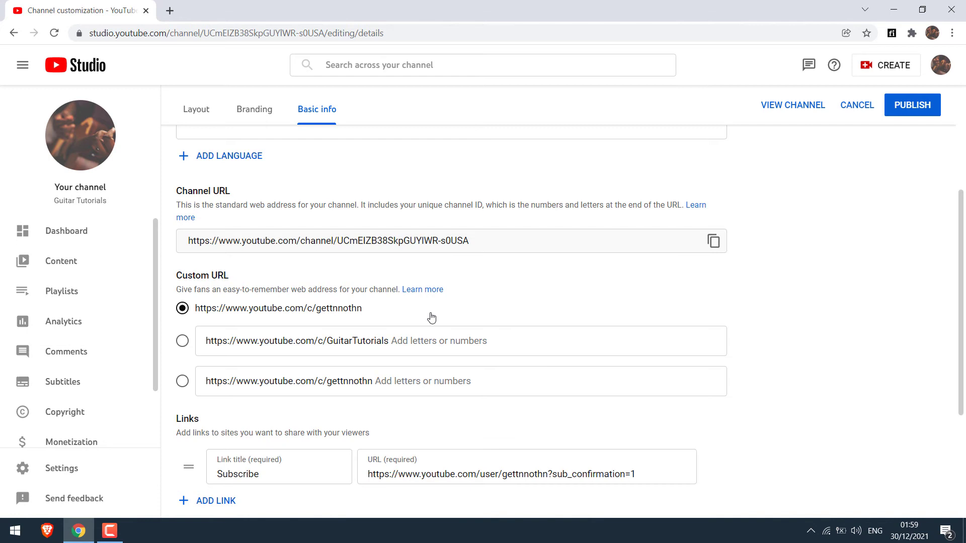
Clear a stray text highlight and select the GuitarTutorials custom URL option
drag(377, 318, 345, 318)
click(367, 318)
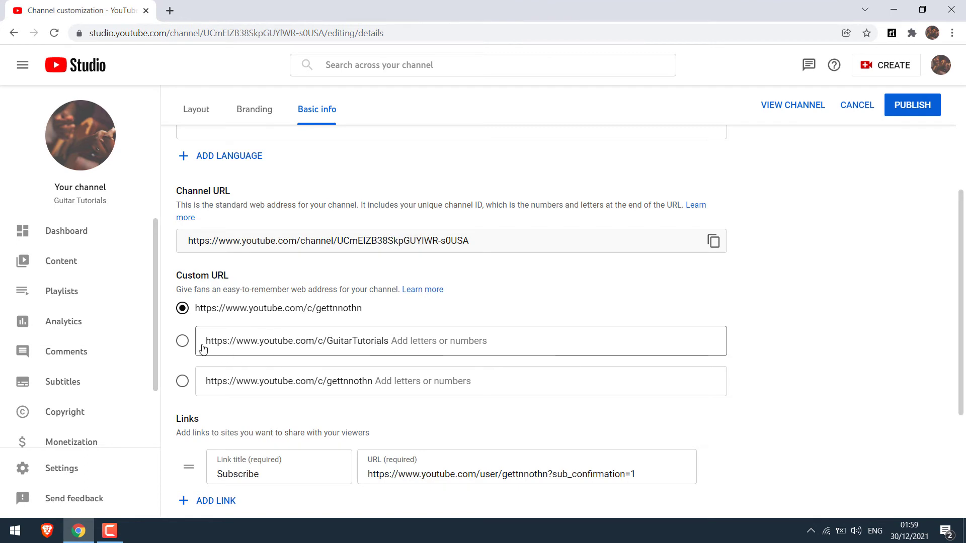
click(182, 343)
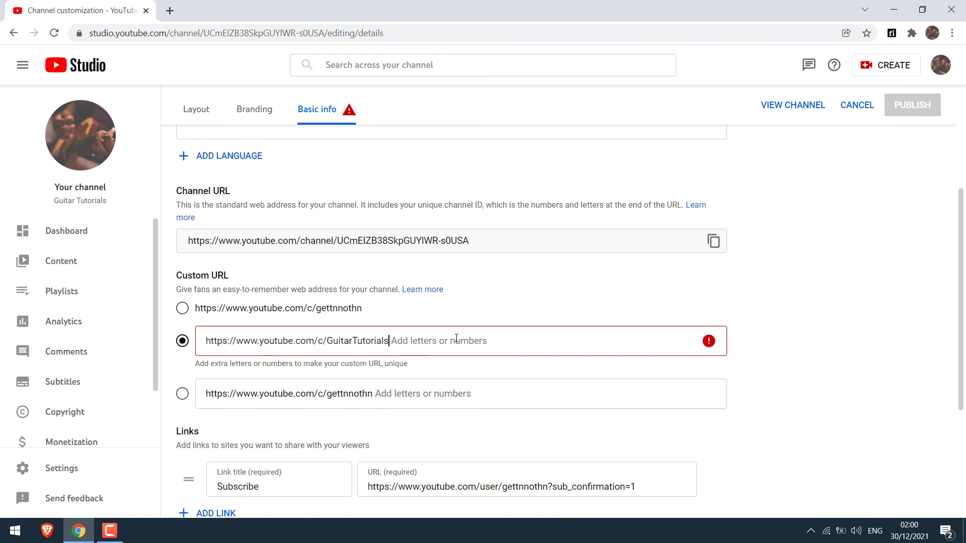
text(123)
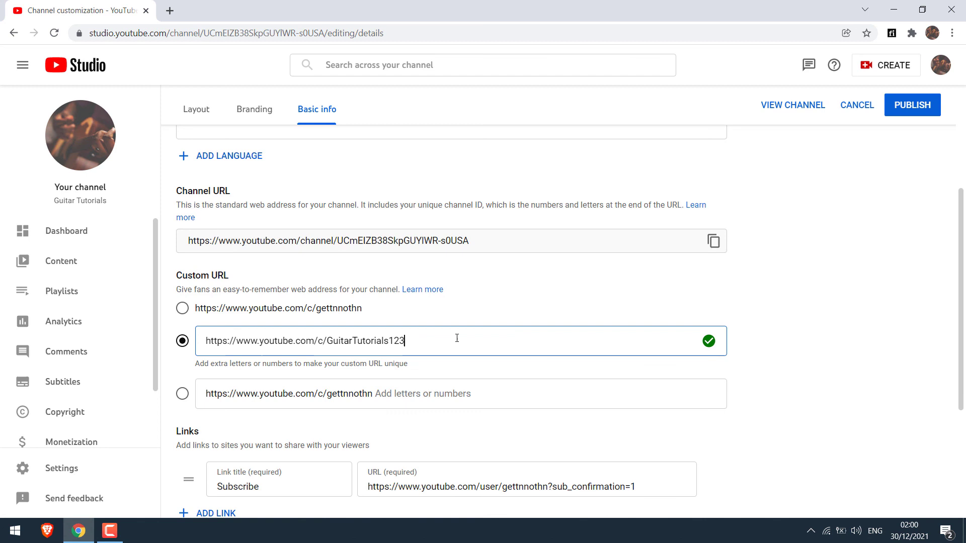